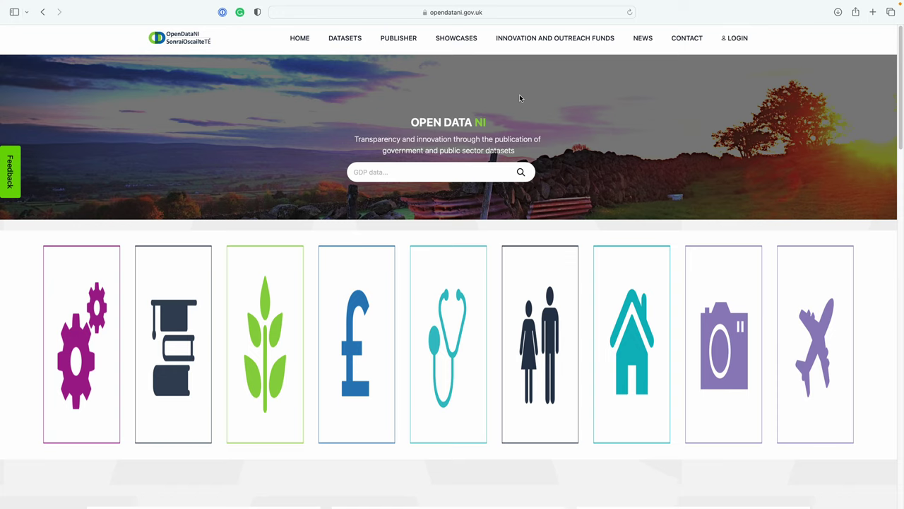
- Start typing 'defence' into the Open Data NI catalogue search box
click(419, 171)
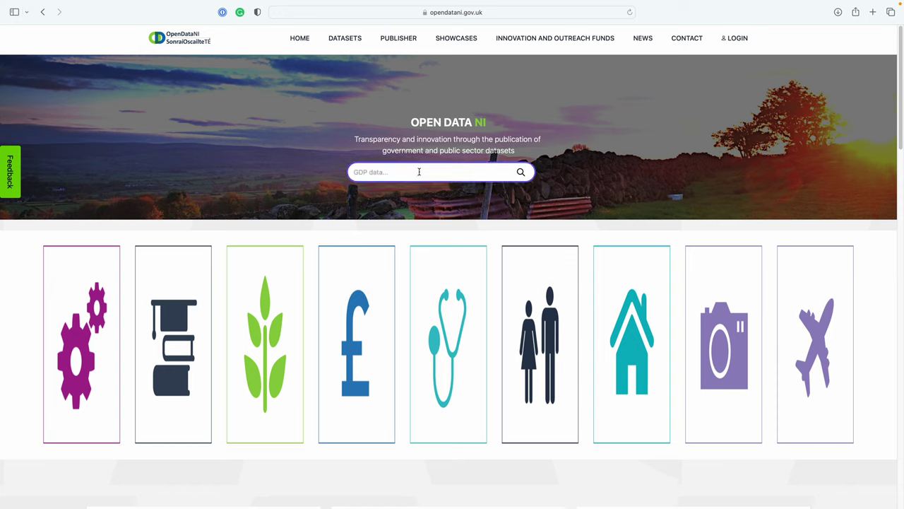
text(defence)
- Run the 'defence' search and open the Defence Heritage Sites Northern Ireland dataset
key(Return)
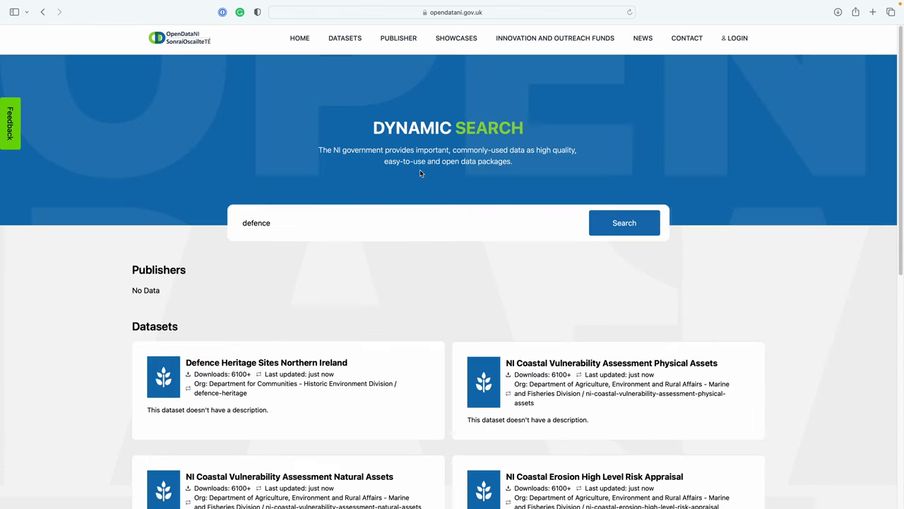
click(266, 362)
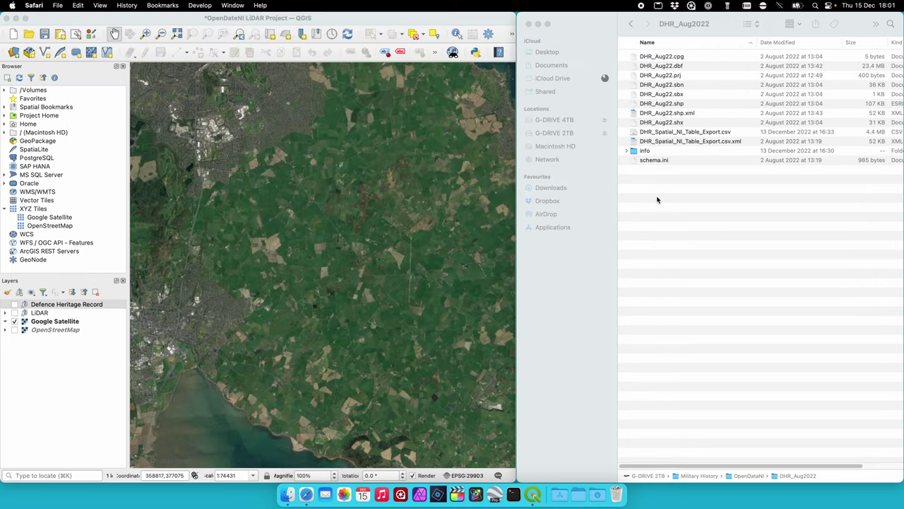
- Review the DHR_Aug22 shapefile set in Finder's DHR_Aug2022 folder, then return to QGIS
click(673, 216)
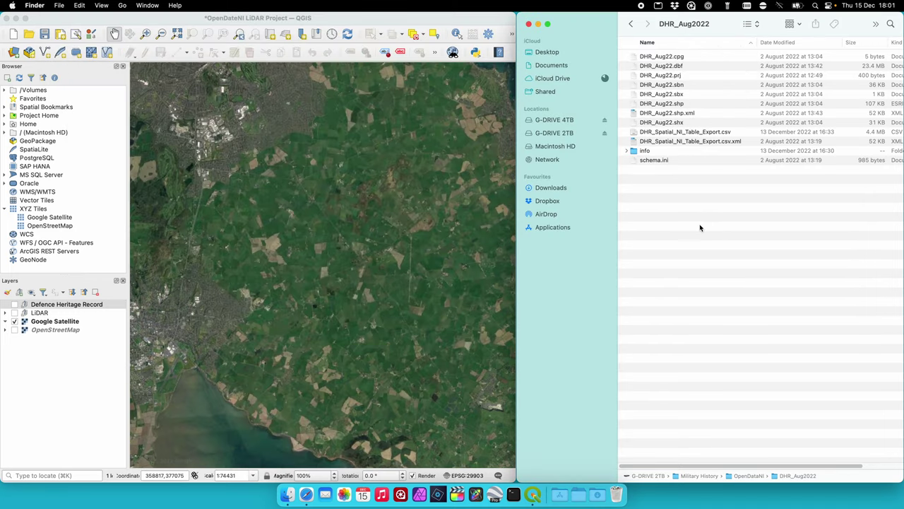
drag(752, 224, 683, 57)
click(724, 188)
click(169, 20)
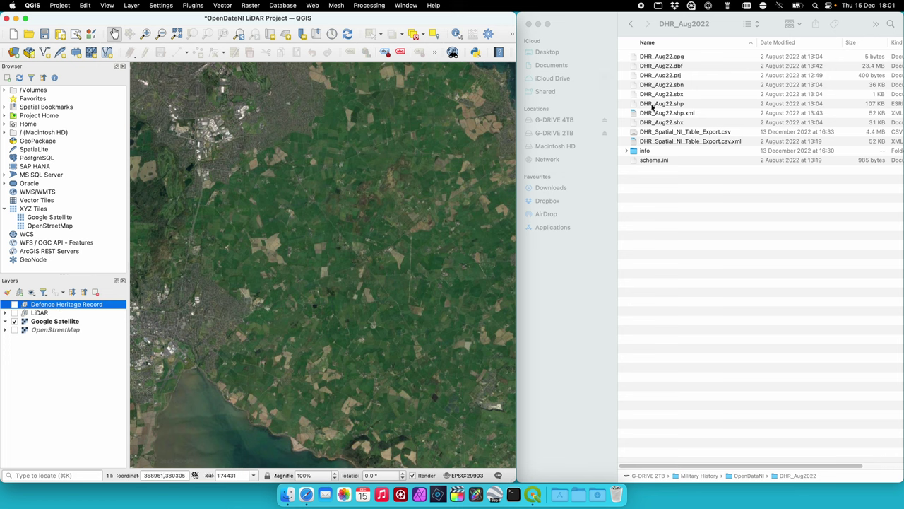
- Drag DHR_Aug22.dbf into the Defence Heritage Record group and make the group visible
click(661, 68)
click(659, 68)
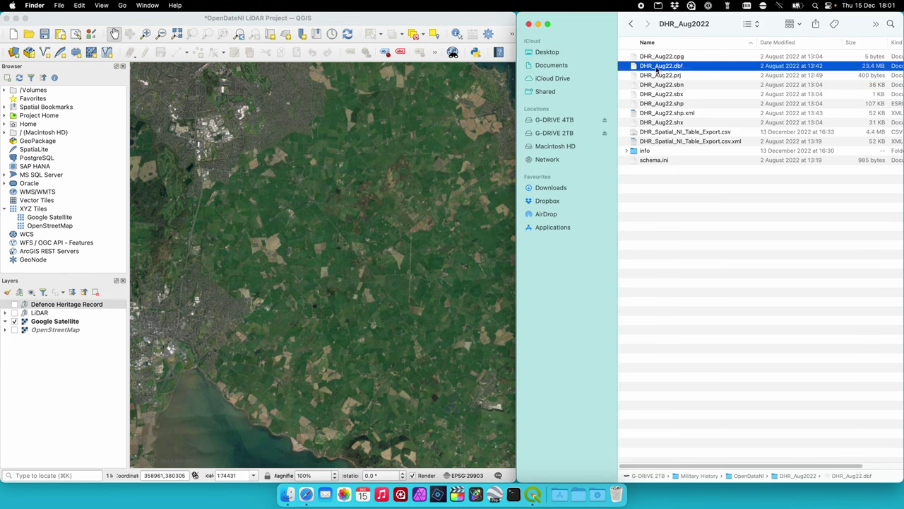
drag(659, 69, 70, 305)
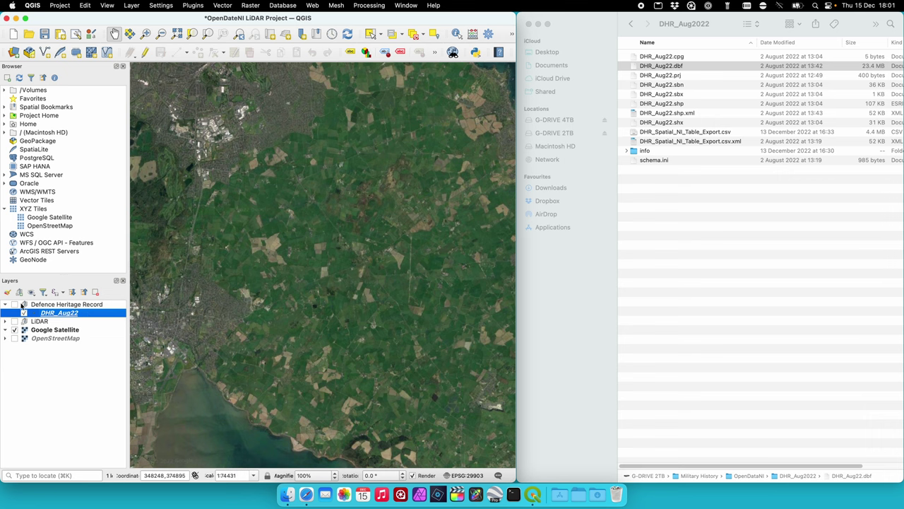
click(14, 304)
- Zoom and pan the map onto the DHR_Aug22 points and make QGIS full screen
scroll(387, 271, up, 3)
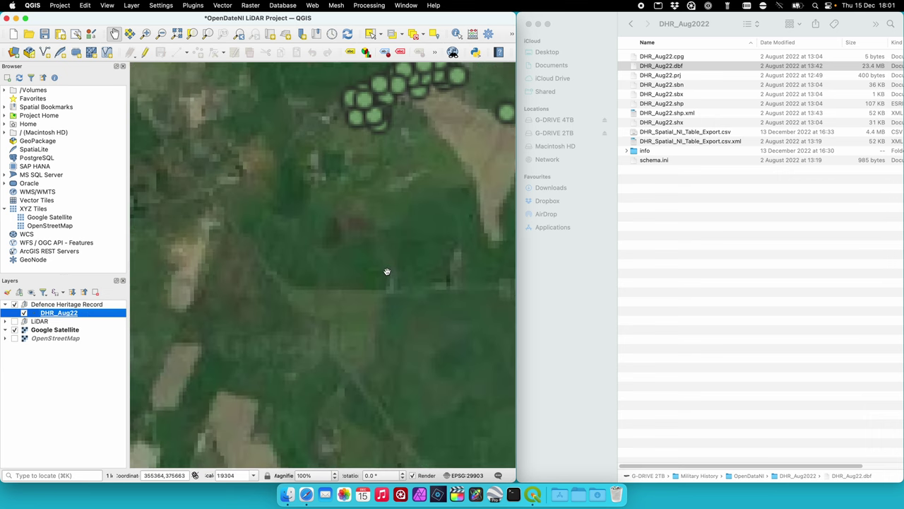
click(402, 184)
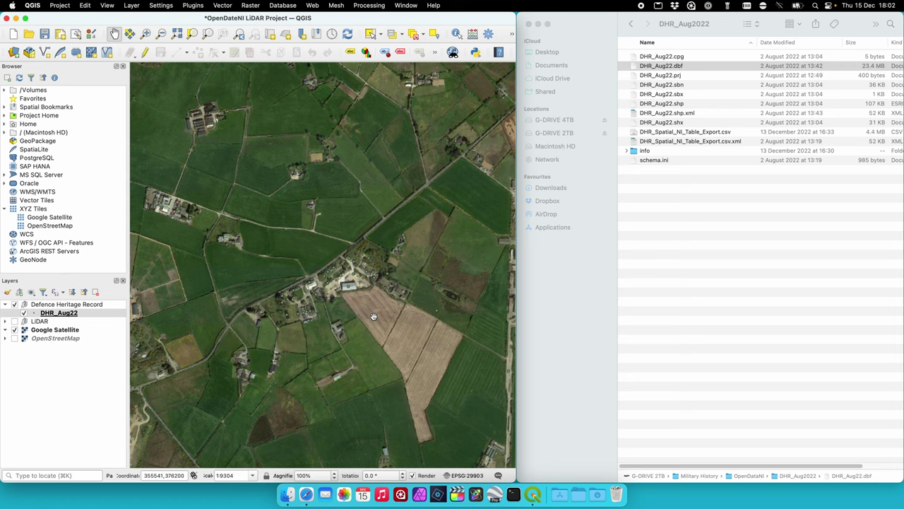
scroll(265, 257, down, 3)
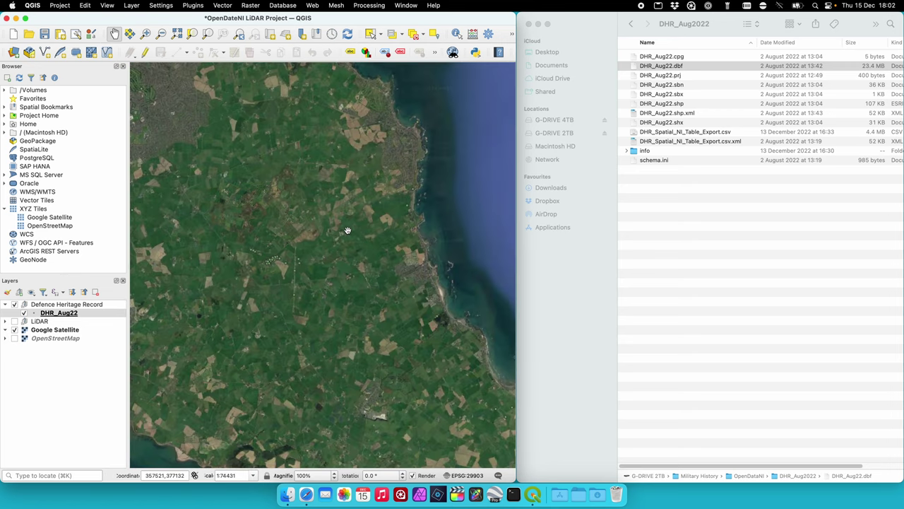
drag(204, 204, 259, 205)
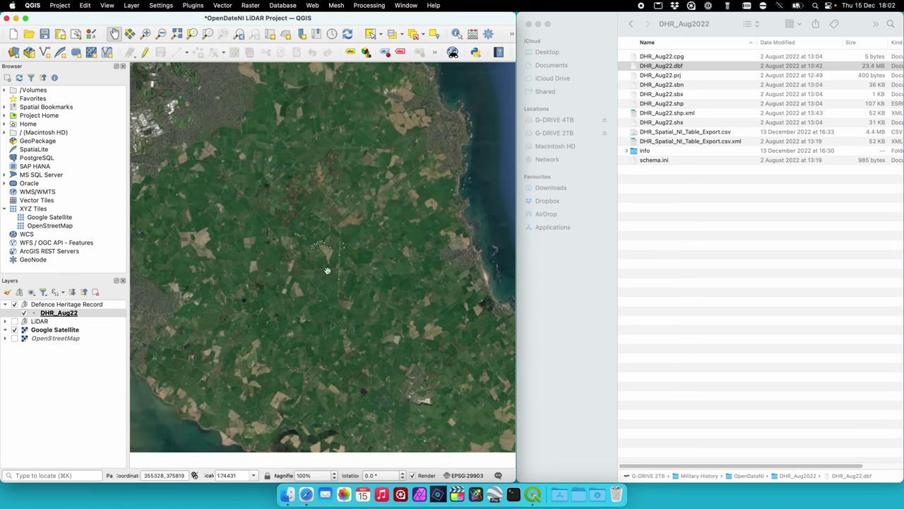
scroll(318, 248, up, 2)
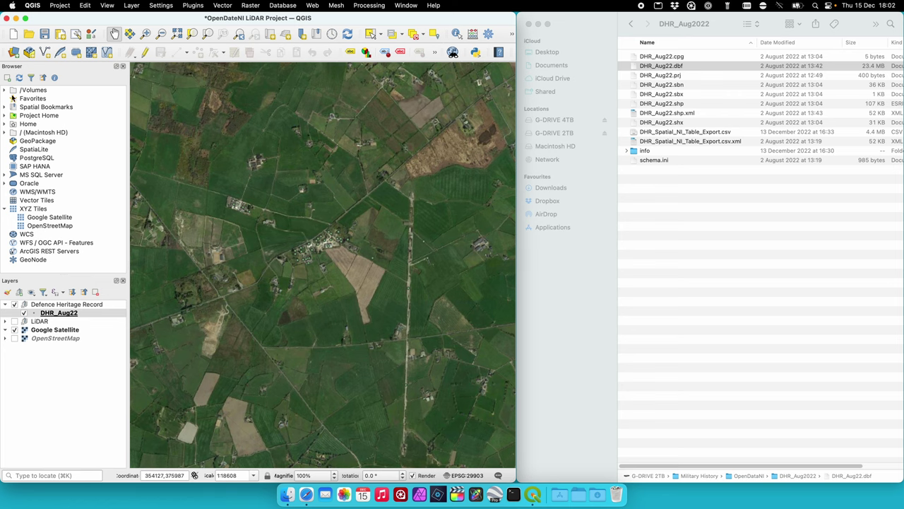
click(25, 17)
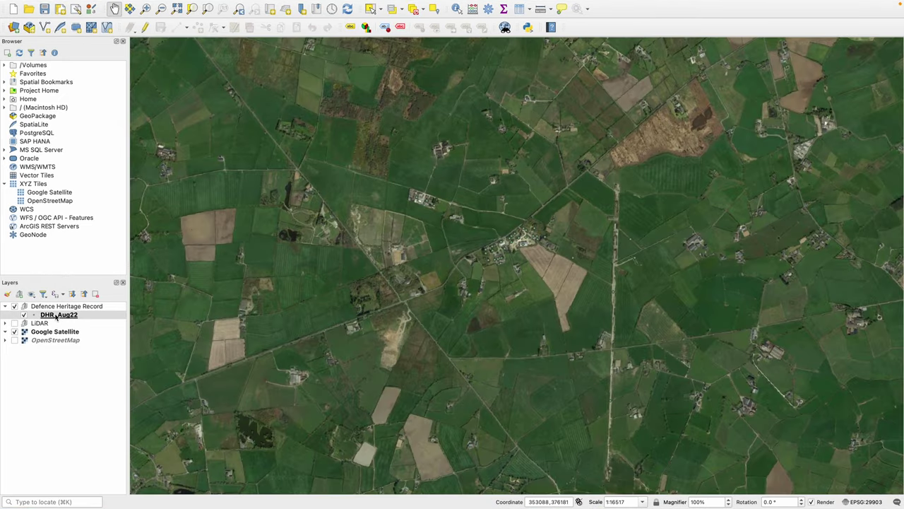
- Open DHR_Aug22's Layer Properties, check its Information page, then go to Labels
right_click(57, 317)
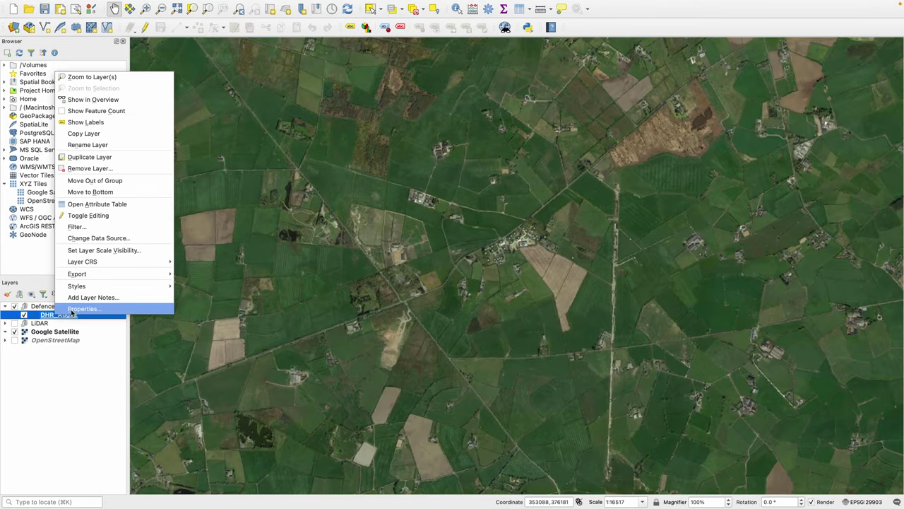
click(71, 312)
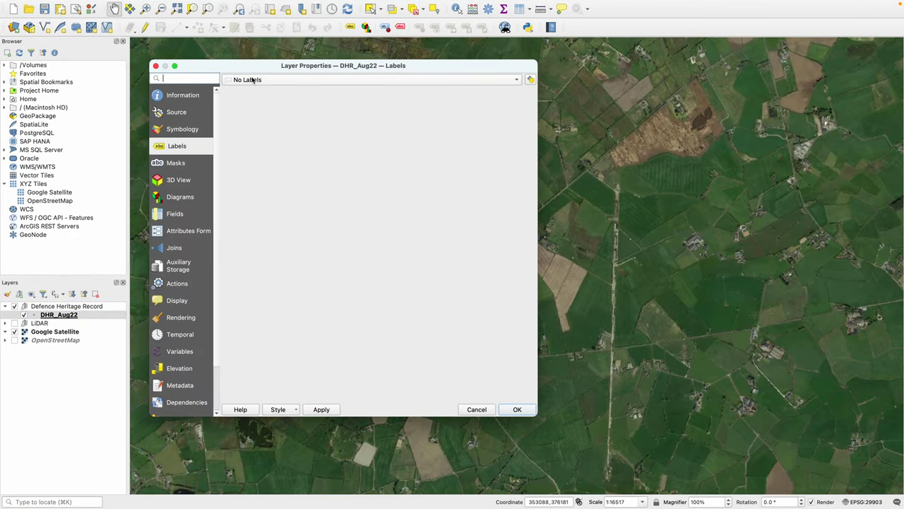
click(188, 98)
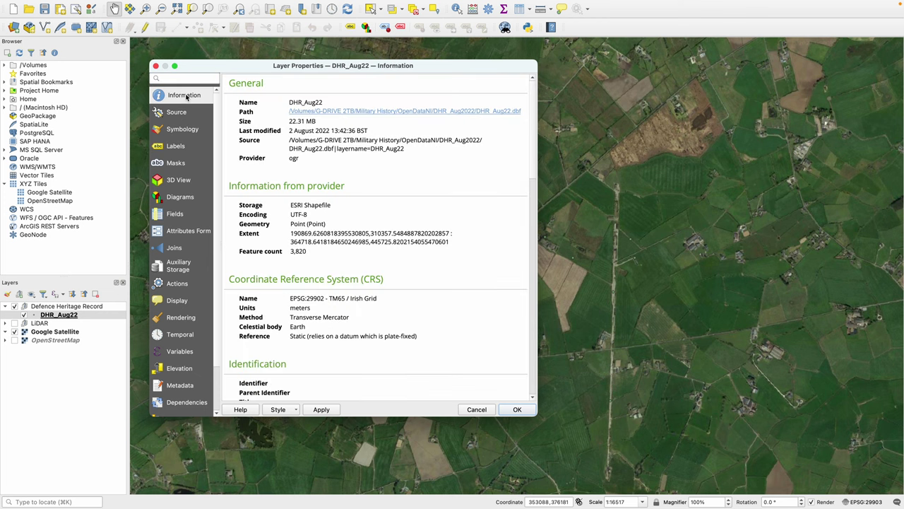
click(192, 236)
click(159, 97)
click(178, 146)
- Set DHR_Aug22 to Single Labels using the d_site_typ field and bring up the text colour picker
click(254, 80)
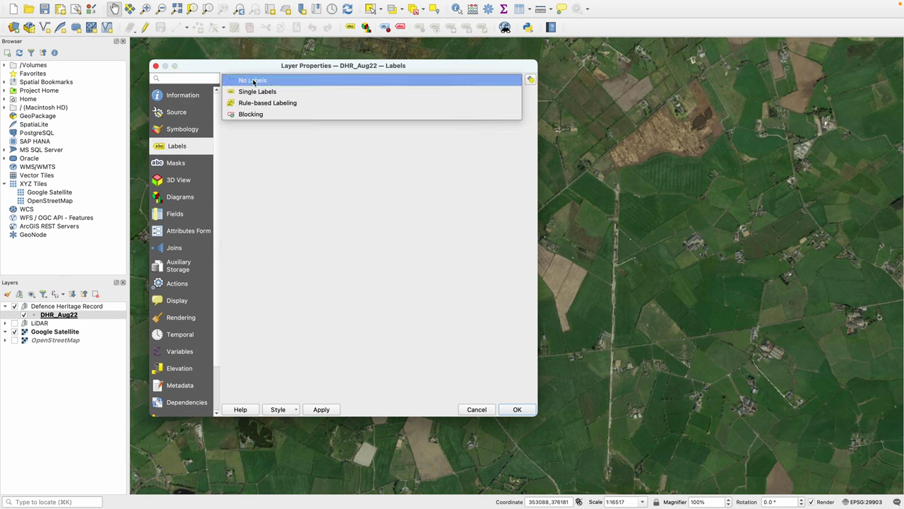
click(254, 92)
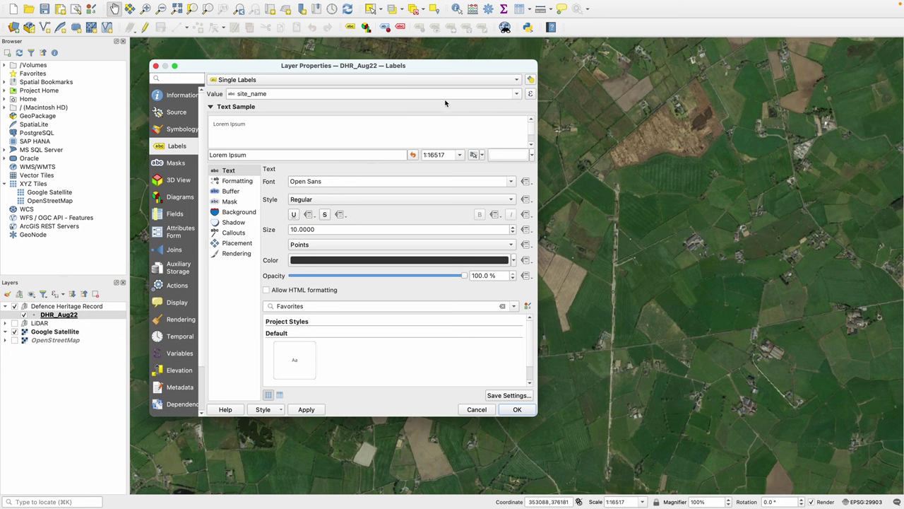
click(517, 94)
scroll(395, 154, down, 3)
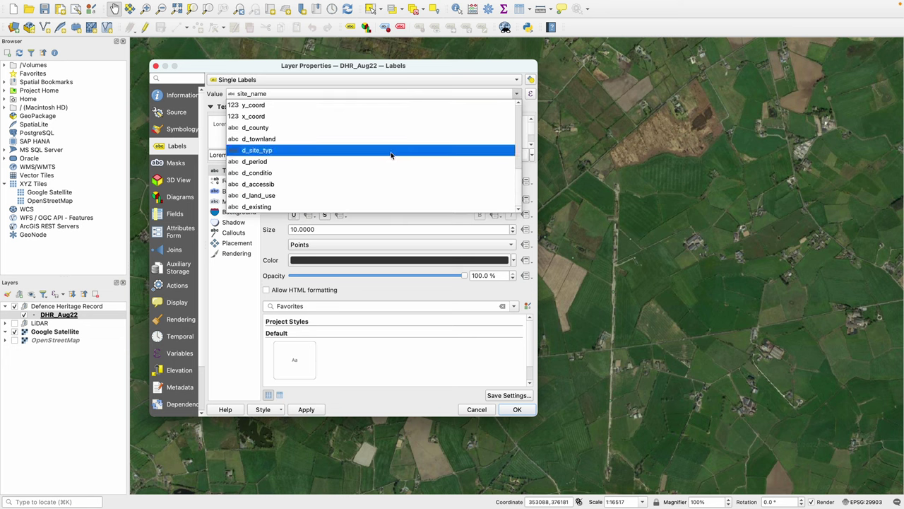
click(265, 151)
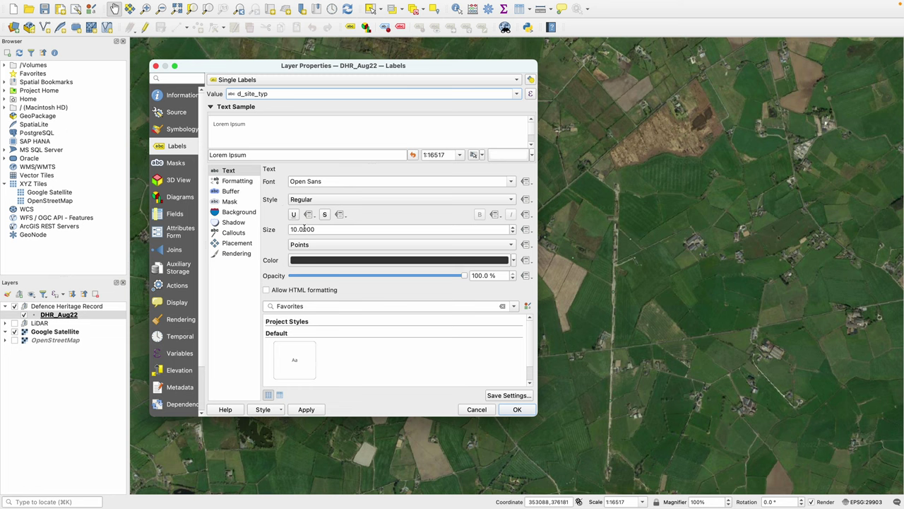
click(501, 261)
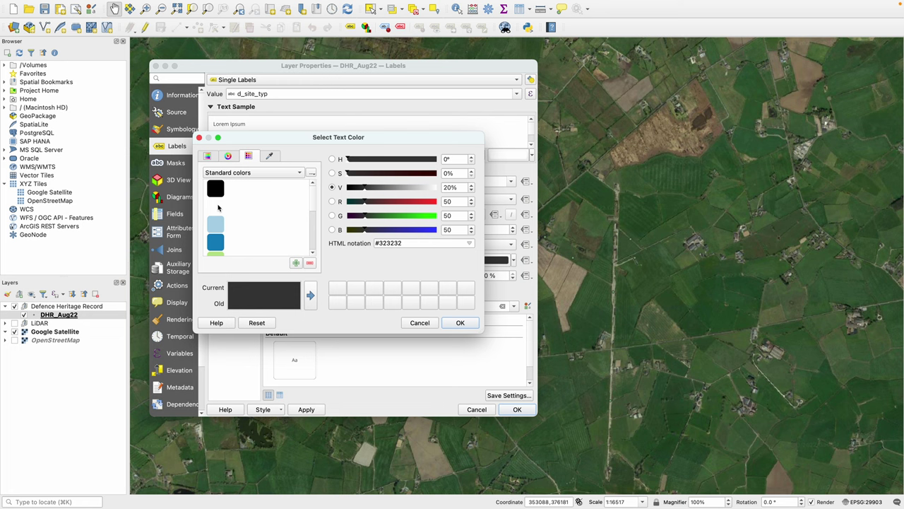
- Choose the white (#ffffff) standard swatch as the label text colour and confirm
click(218, 206)
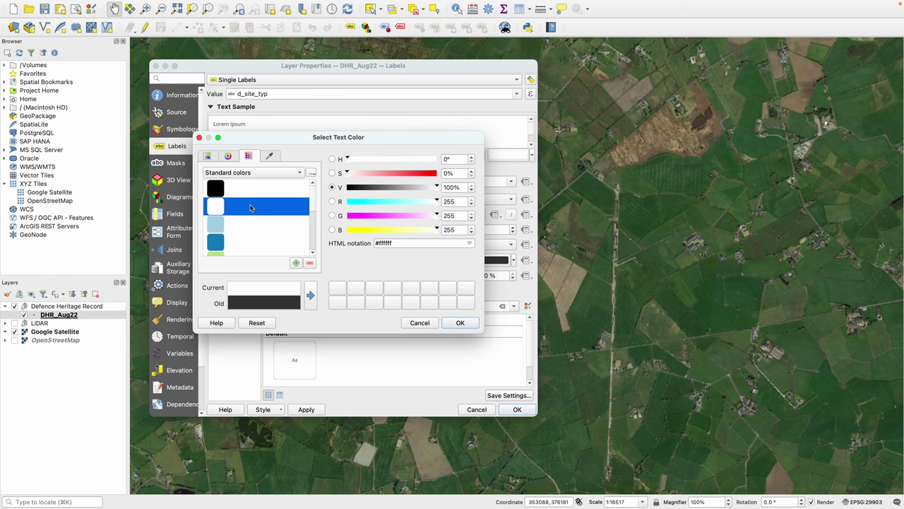
click(460, 323)
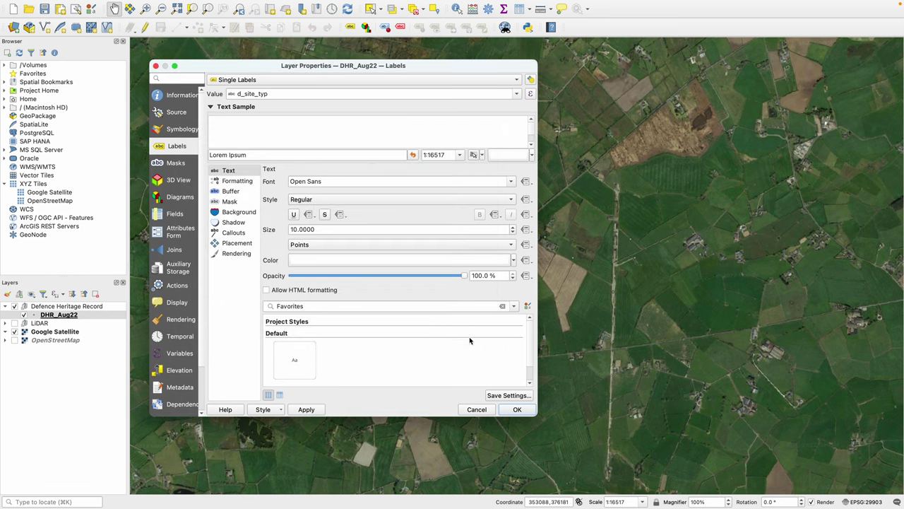
- Apply the labels and zoom and pan to airfield buildings like Fire Tender Shed and Runway
click(517, 409)
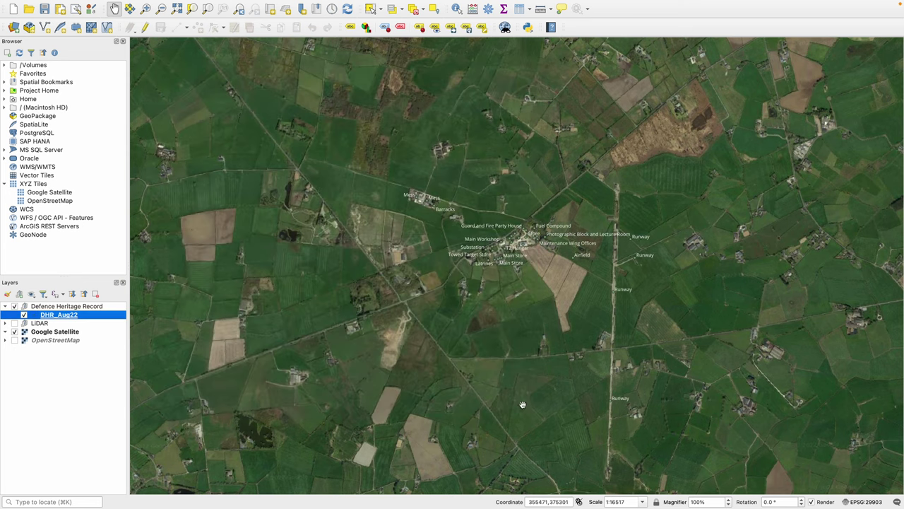
scroll(526, 259, up, 3)
scroll(426, 183, down, 1)
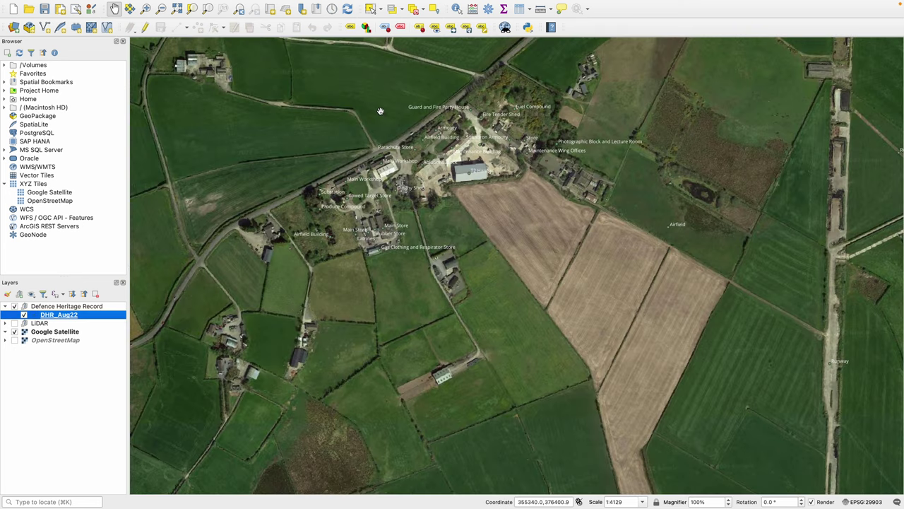
drag(374, 115, 323, 176)
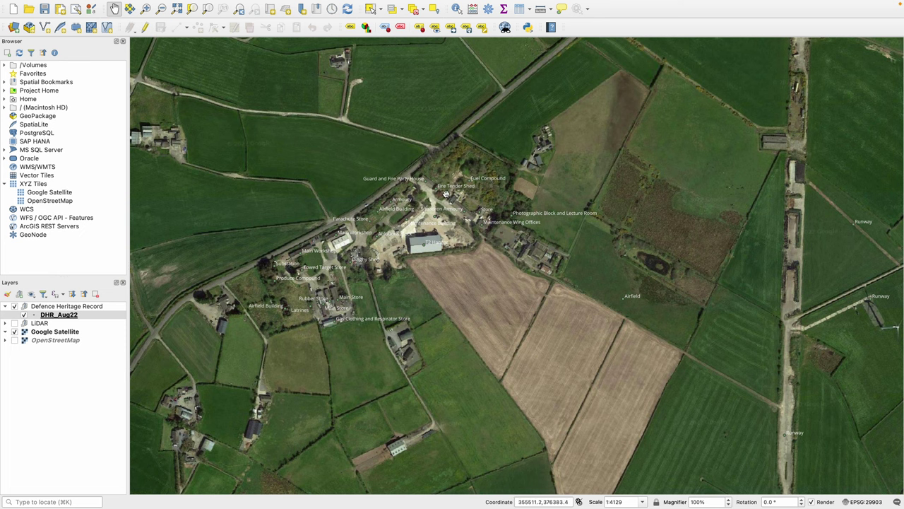
drag(438, 191, 252, 145)
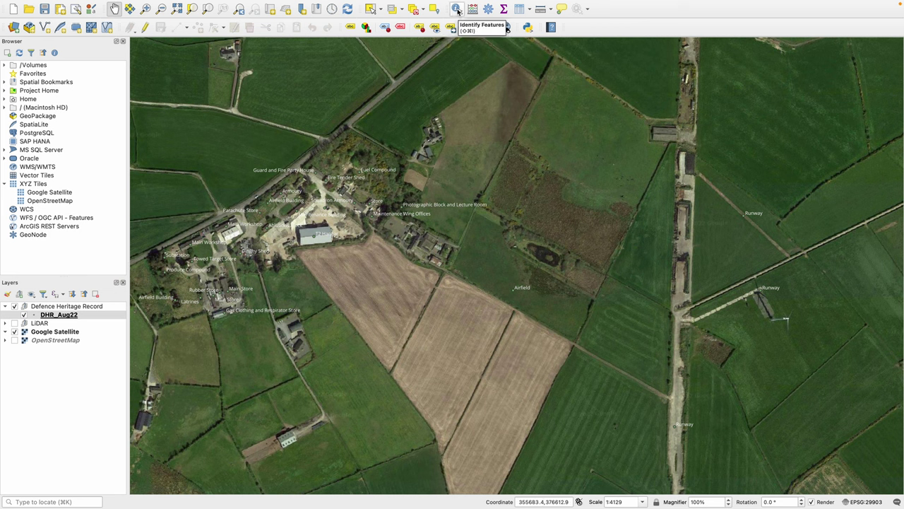
- Identify the Fuel Compound, Millisle Airfield, Store, Pillbox and Home Guard Store 00341:001 sites
click(457, 9)
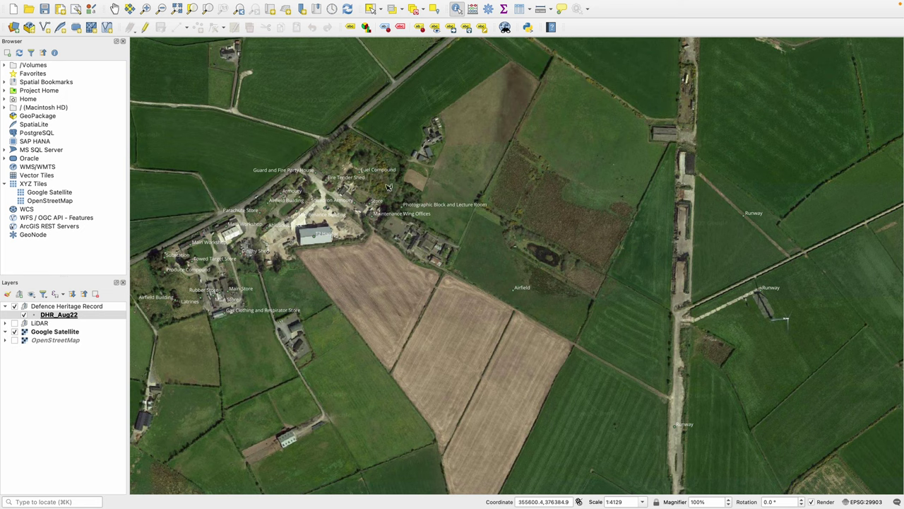
click(360, 173)
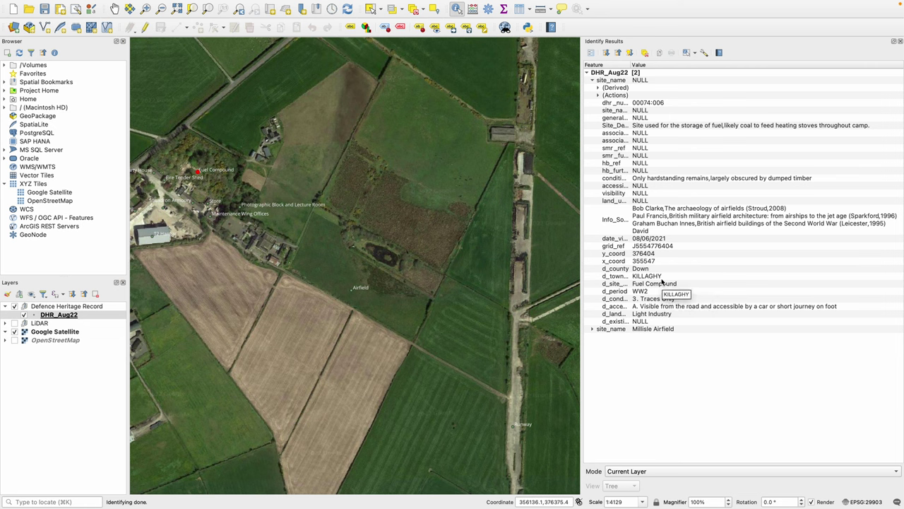
click(351, 289)
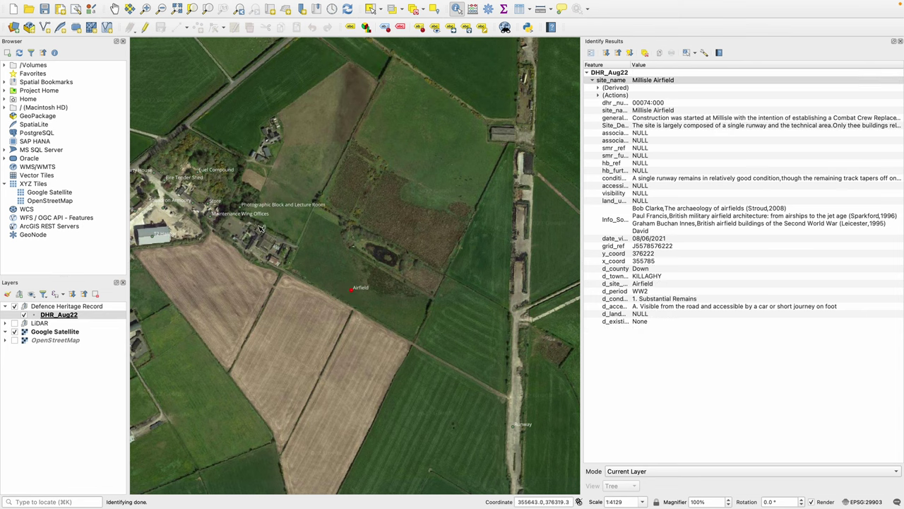
click(241, 206)
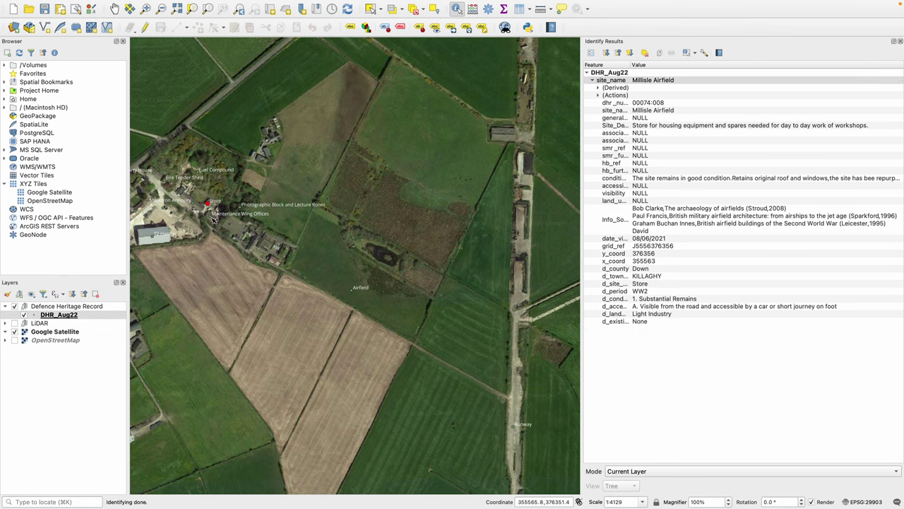
scroll(214, 219, down, 4)
click(380, 225)
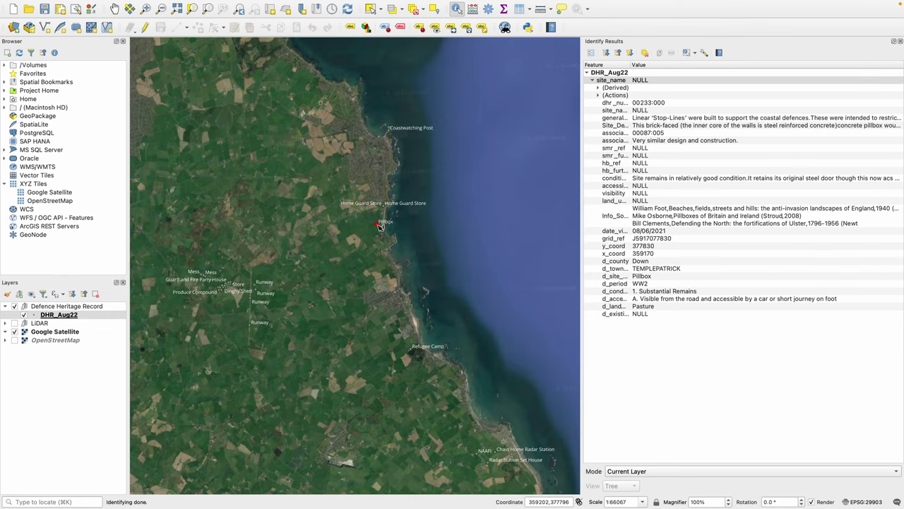
click(385, 206)
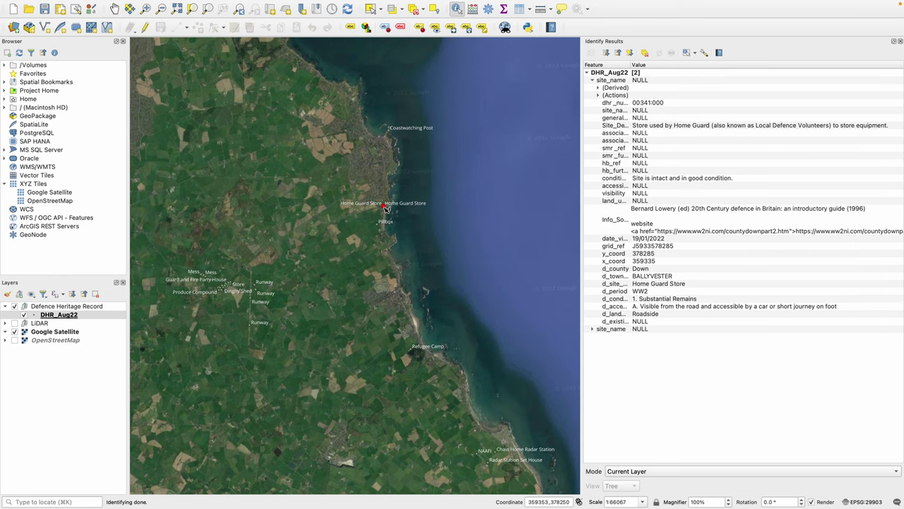
scroll(385, 207, up, 4)
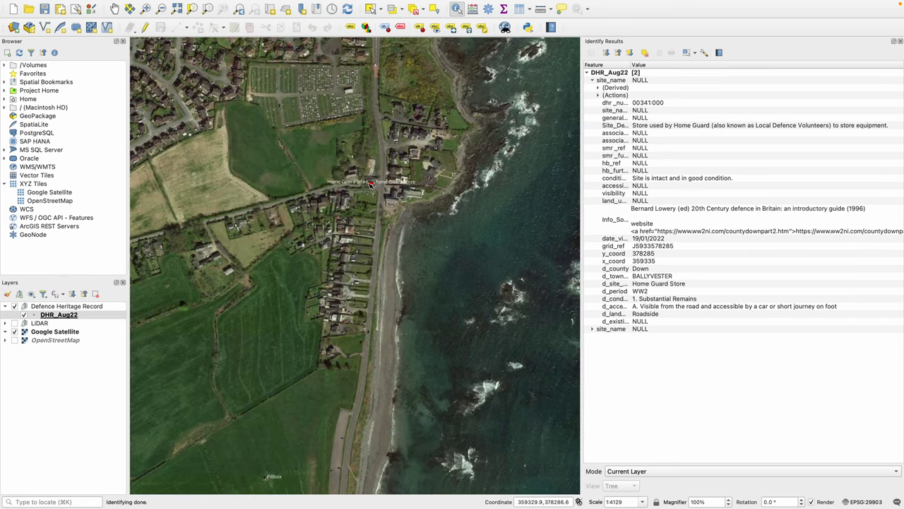
click(371, 185)
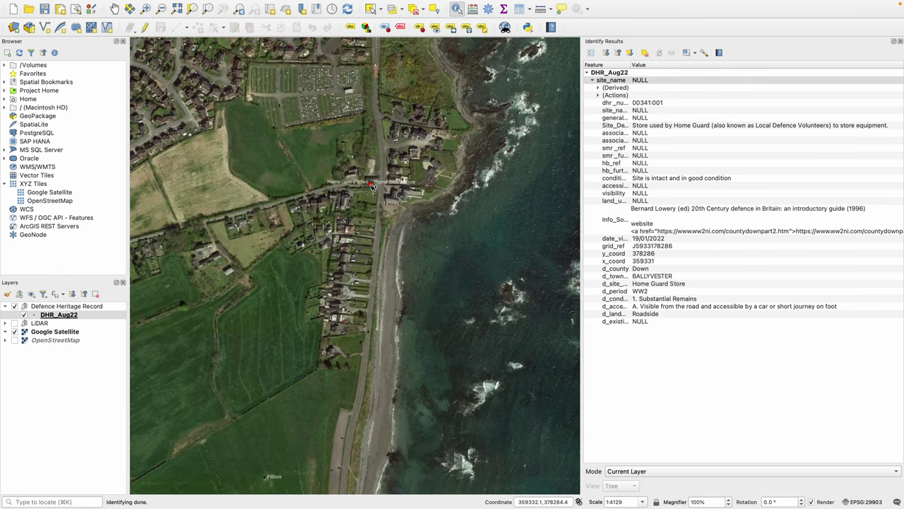